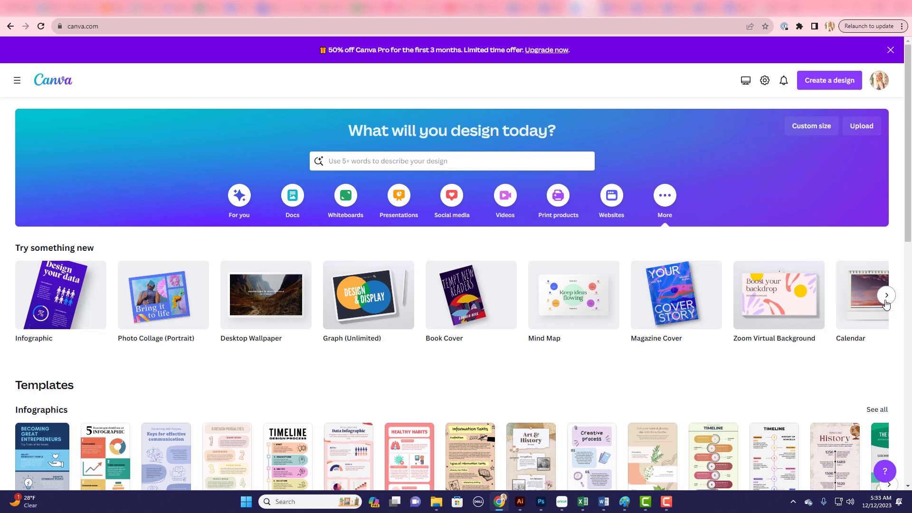
Step: Create a new Worksheet (US Letter Portrait) design and bring up the uploaded images
click(886, 295)
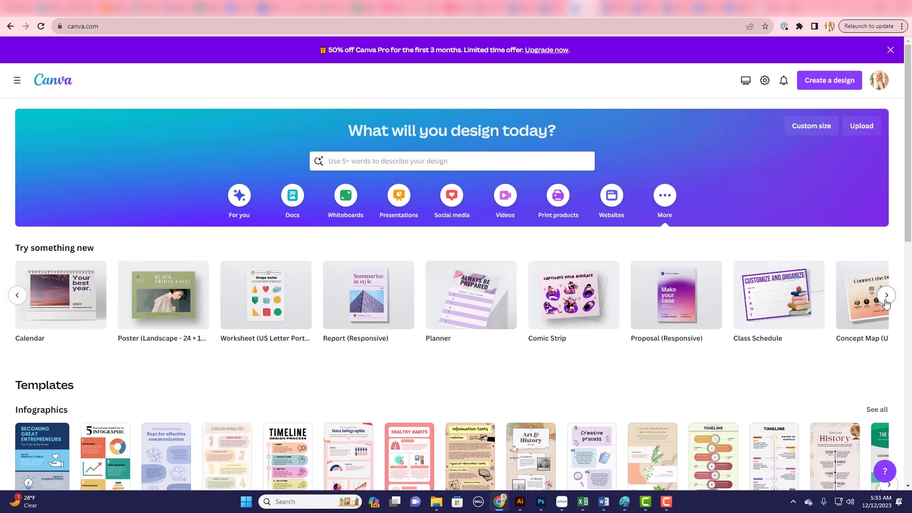
click(279, 310)
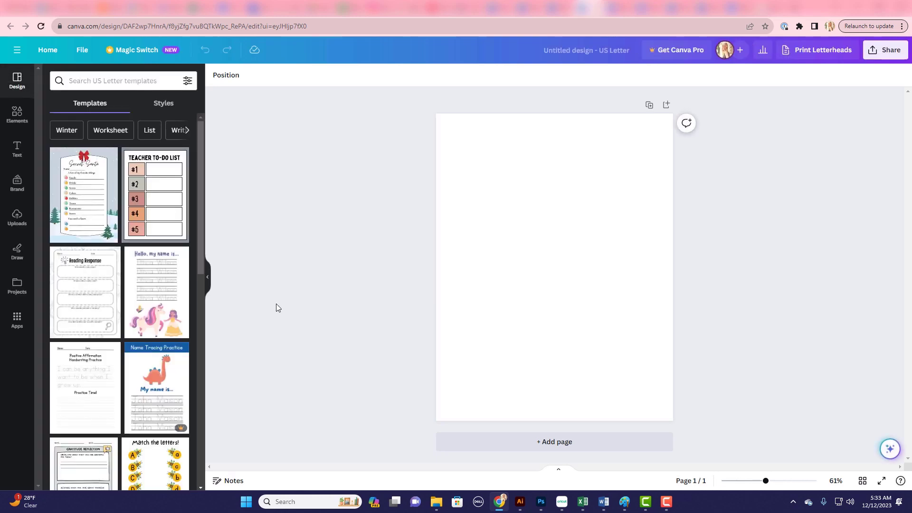
click(19, 216)
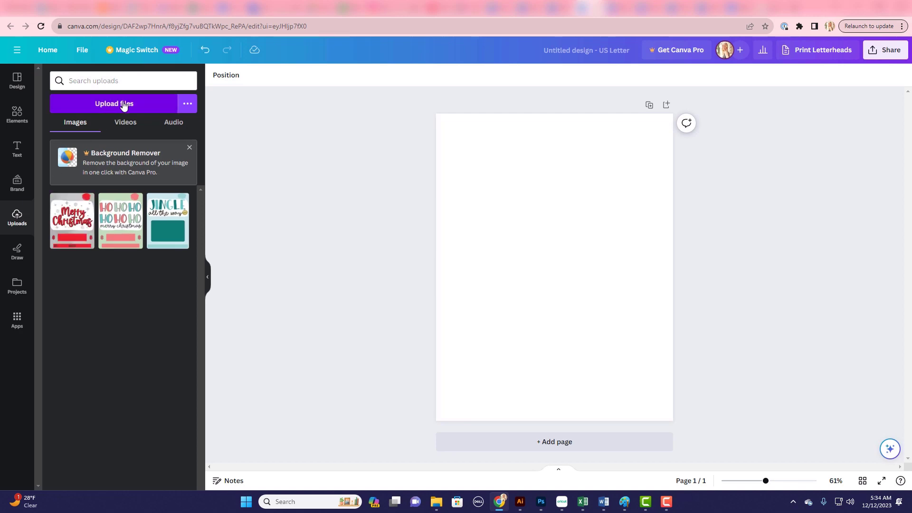
Step: Upload the non-blank Cut_By_Hand_Money_Card_Xmas_Trees image from the Modern Christmas Trees folder under Money Holders > Christmas
click(123, 104)
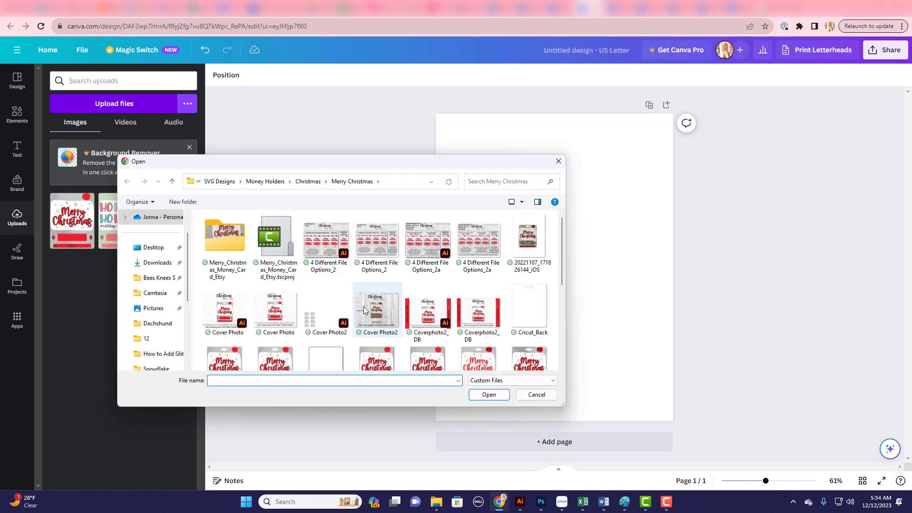
scroll(363, 306, down, 2)
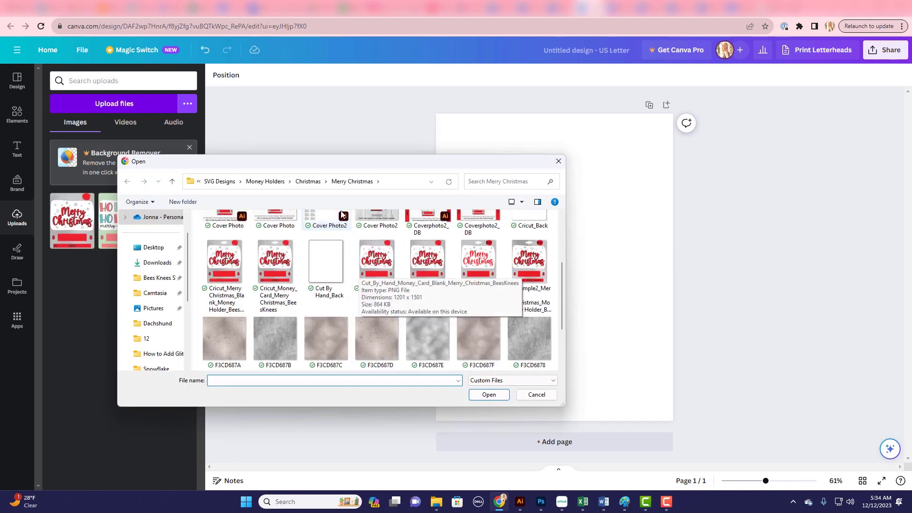
click(309, 182)
scroll(304, 295, down, 2)
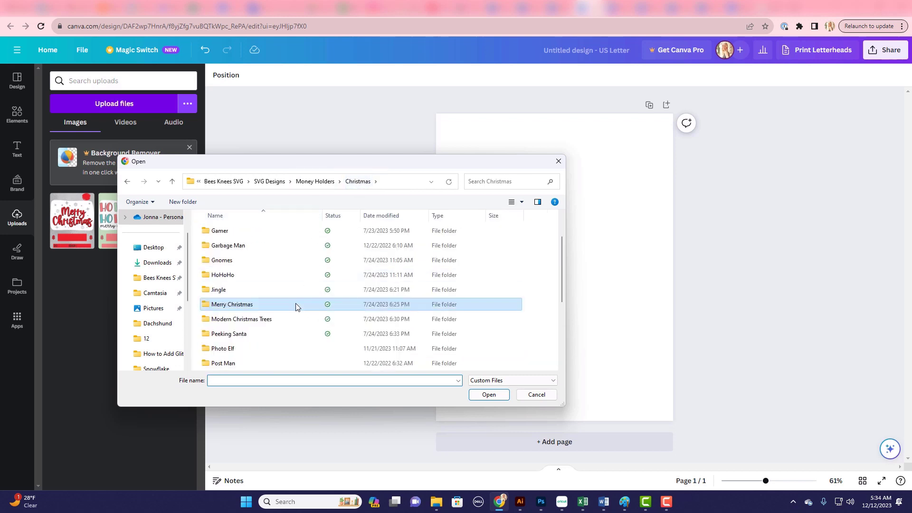
click(273, 320)
double_click(272, 320)
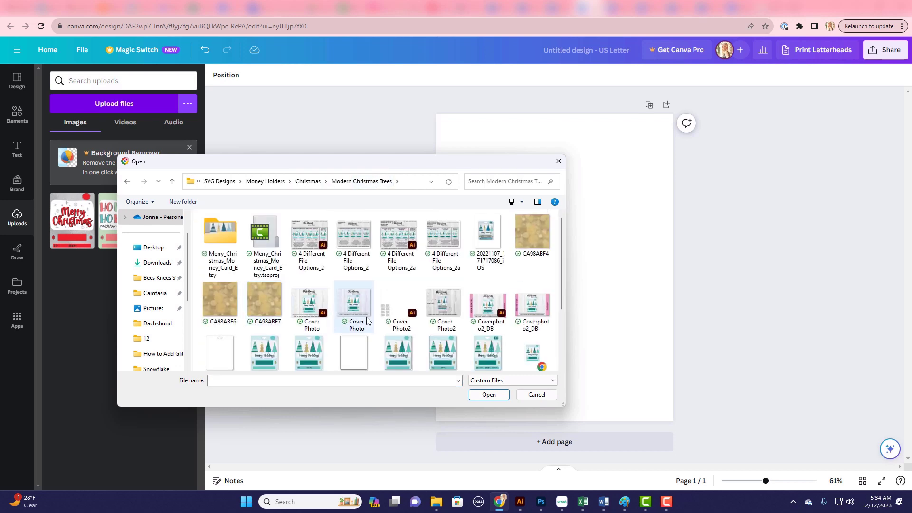
scroll(366, 321, down, 2)
scroll(367, 321, down, 2)
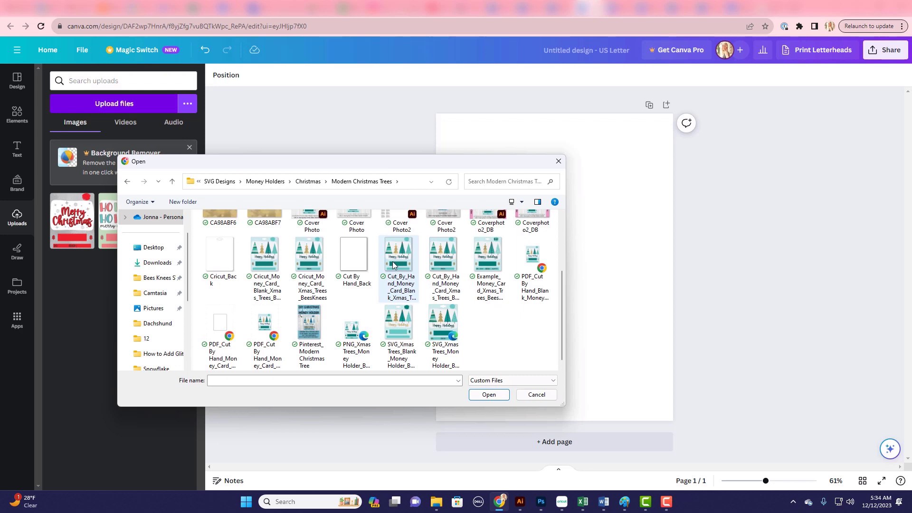
double_click(441, 257)
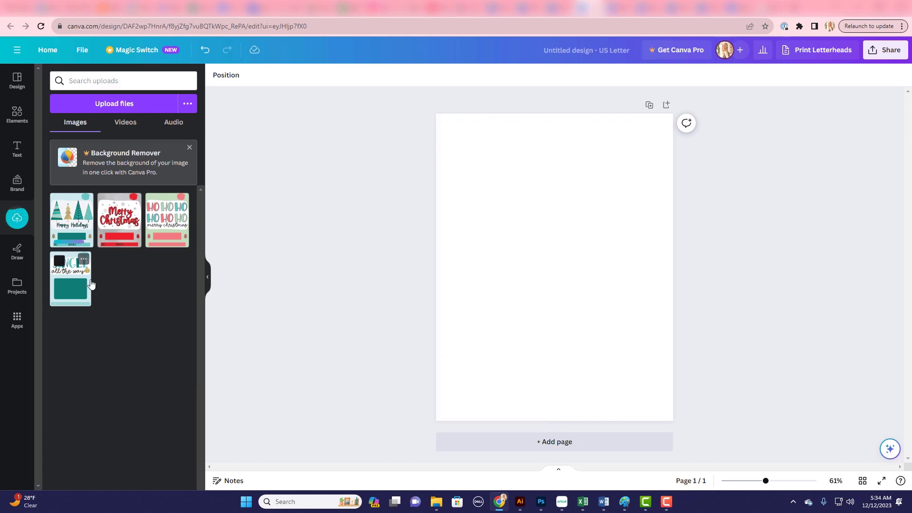
Step: Place the Happy Holidays trees card on the page, turn it a quarter turn clockwise, shrink it and fit it in the upper half
click(71, 225)
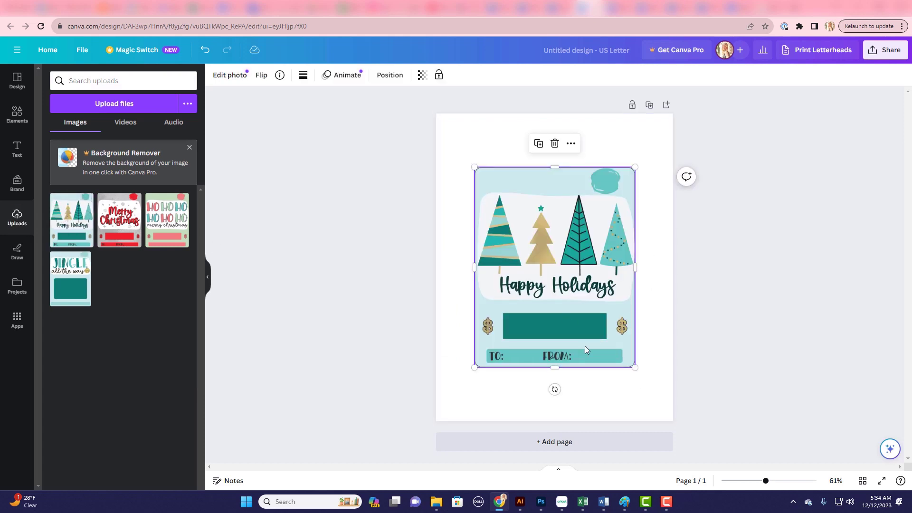
drag(555, 389, 438, 266)
drag(456, 349, 507, 306)
drag(554, 281, 517, 234)
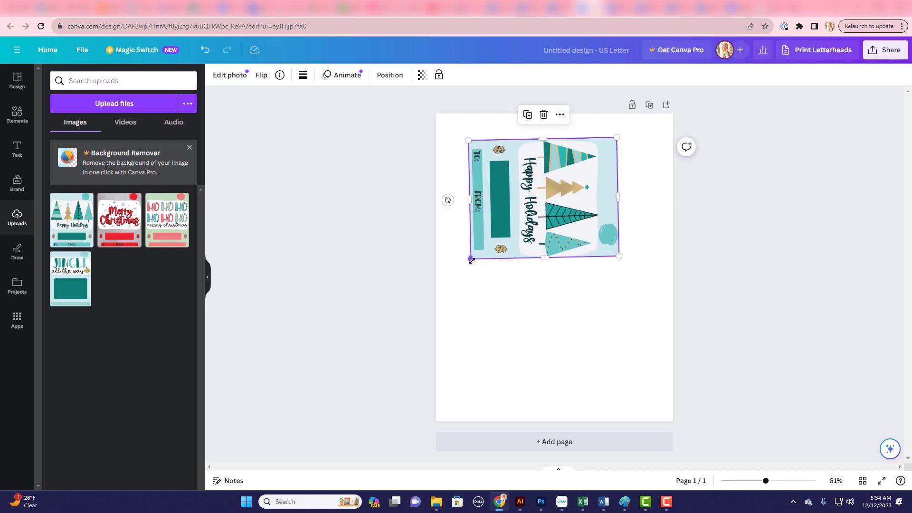
drag(470, 258, 479, 252)
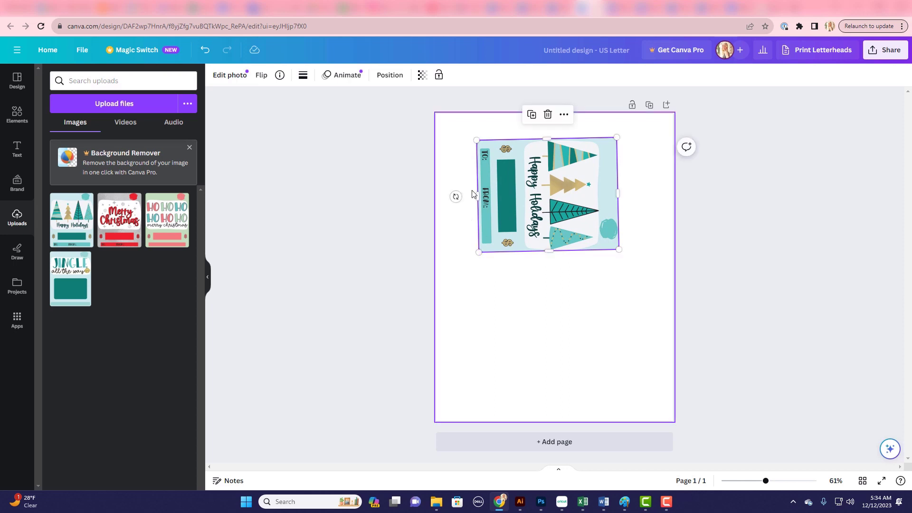
drag(456, 197, 456, 196)
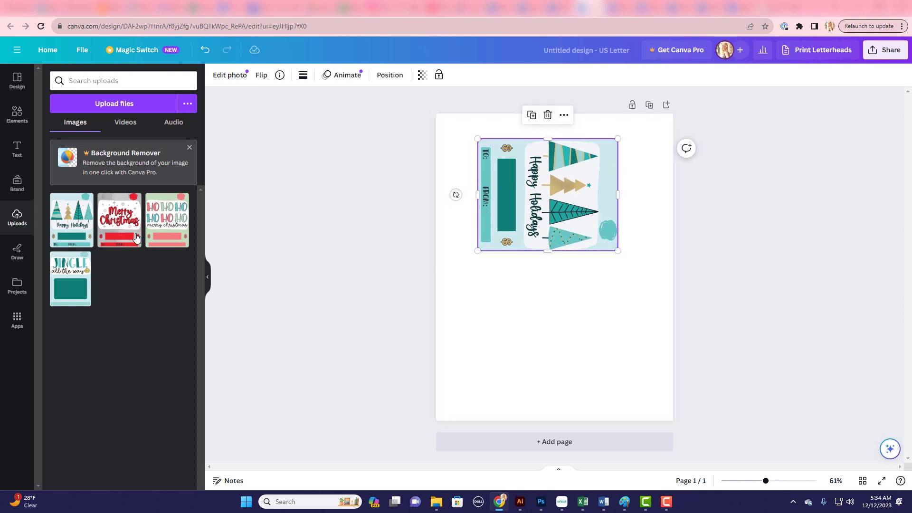
Step: Add the HO HO HO card, shrink it to match the first card, turn it sideways and place it below the trees card
click(174, 225)
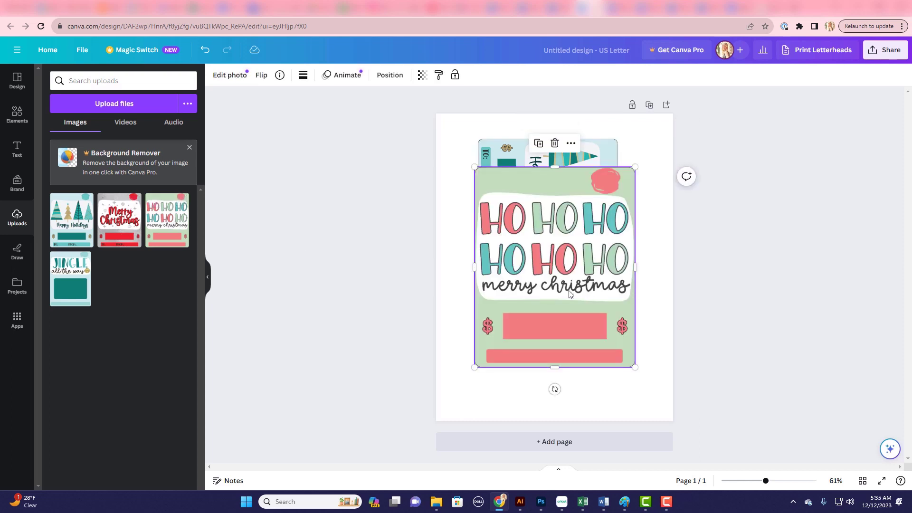
drag(635, 367, 589, 305)
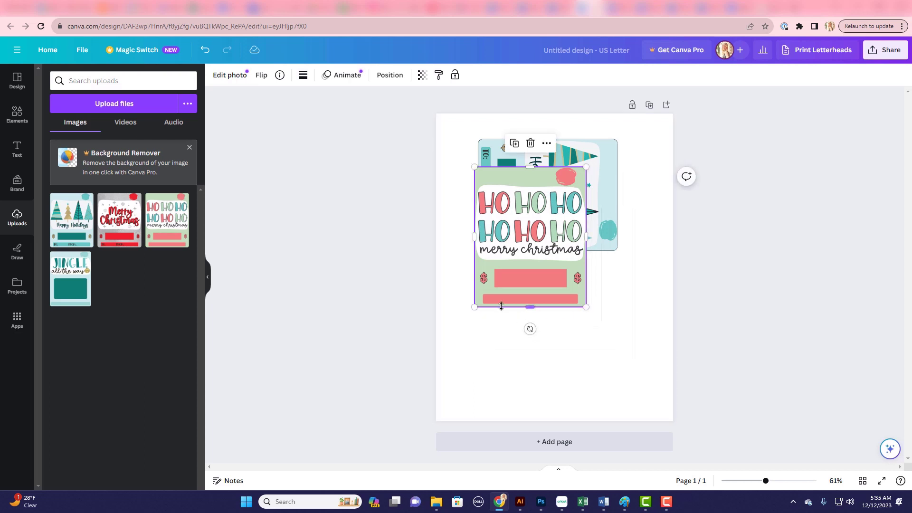
drag(531, 326, 440, 236)
mouse_move(529, 243)
mouse_down()
mouse_move(557, 329)
mouse_move(546, 236)
mouse_up()
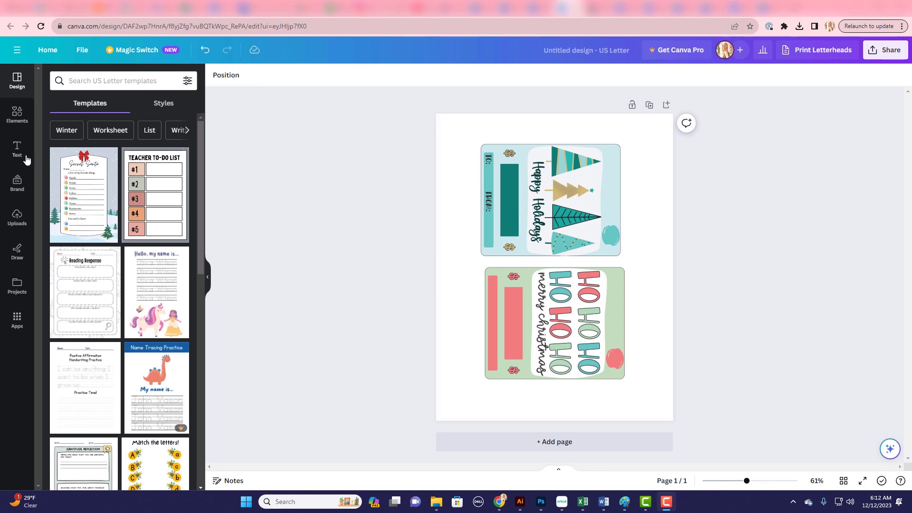
Step: Add a text box containing the recipient's first name and set its font to Gagalin
click(19, 150)
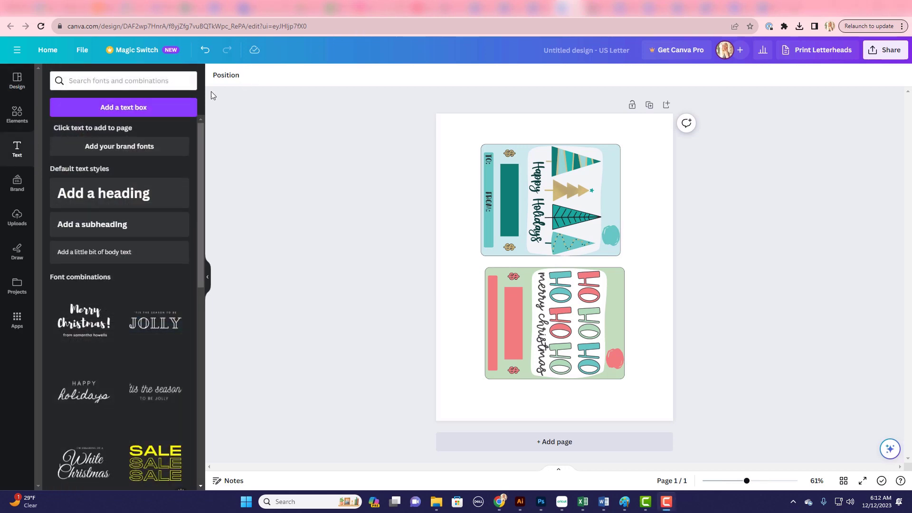
click(134, 114)
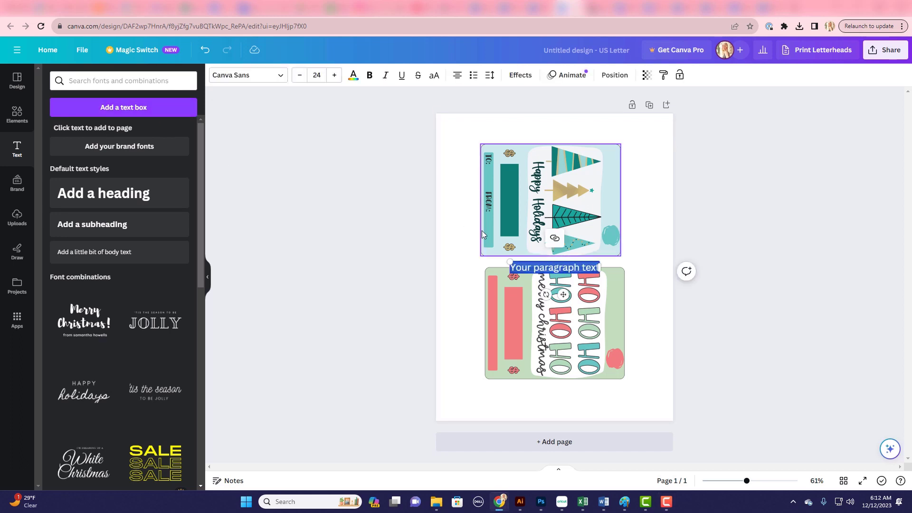
text(Timmy)
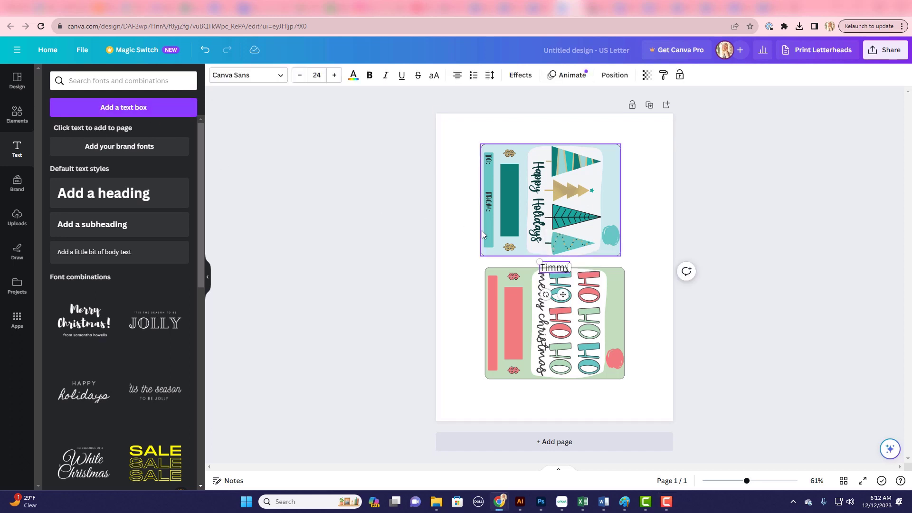
click(278, 80)
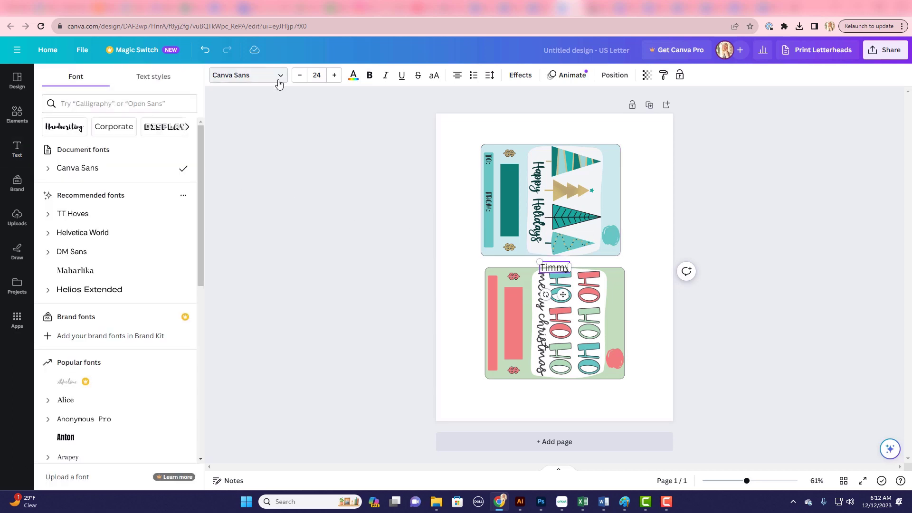
scroll(108, 248, down, 5)
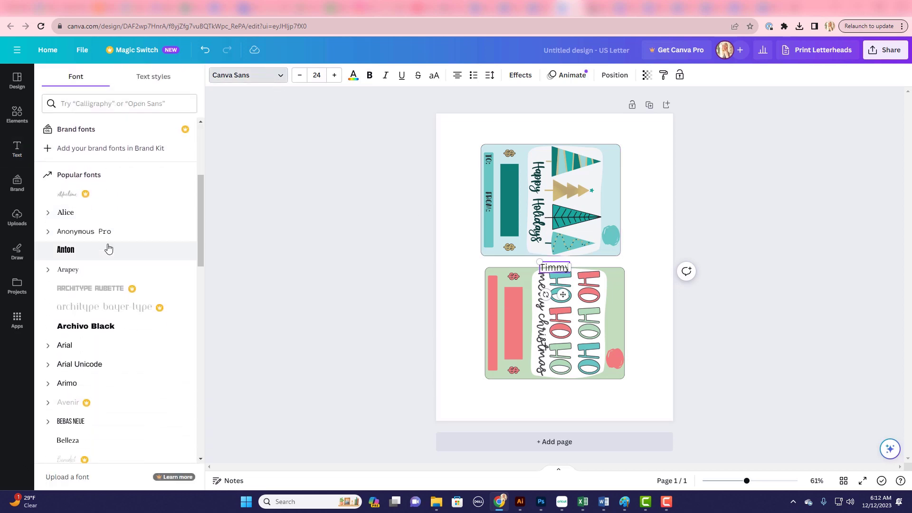
scroll(108, 248, down, 8)
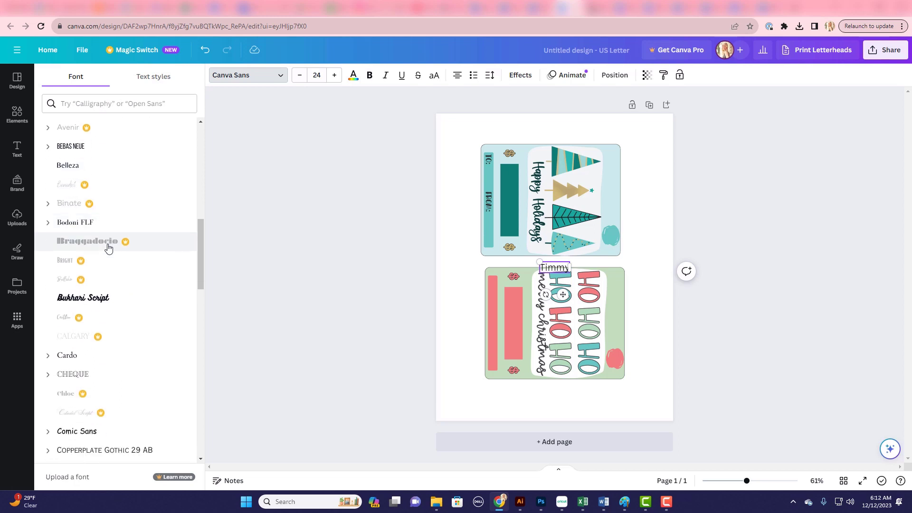
scroll(109, 248, down, 3)
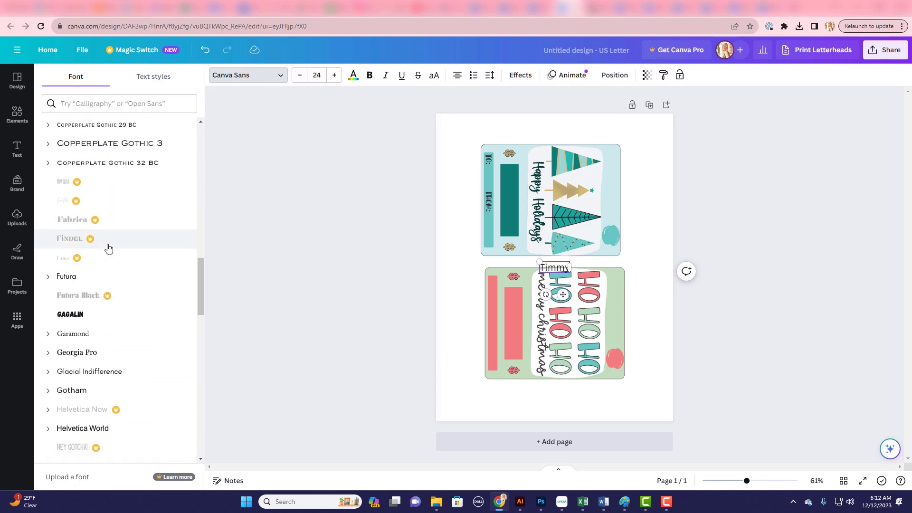
click(88, 314)
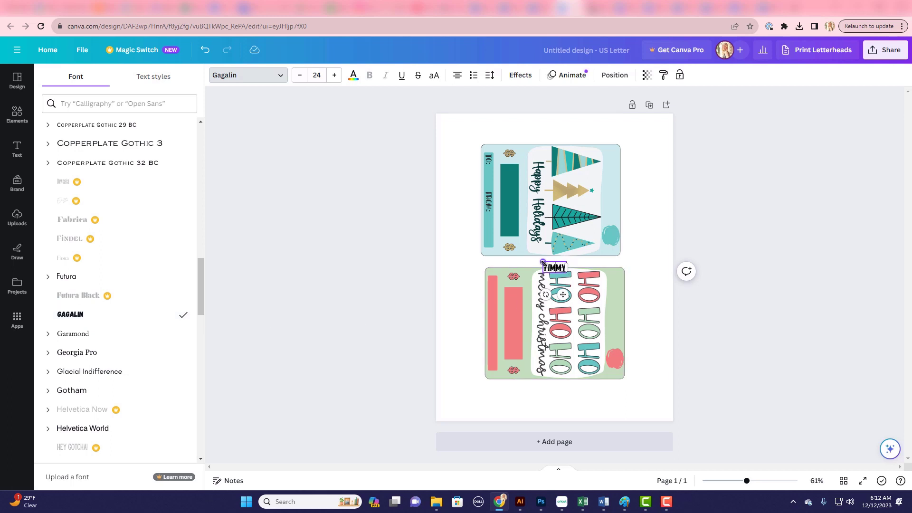
Step: Rotate the name text sideways, scale it down to size 20.5 and position it after TO: on the trees card
drag(543, 262, 541, 263)
drag(542, 294, 464, 185)
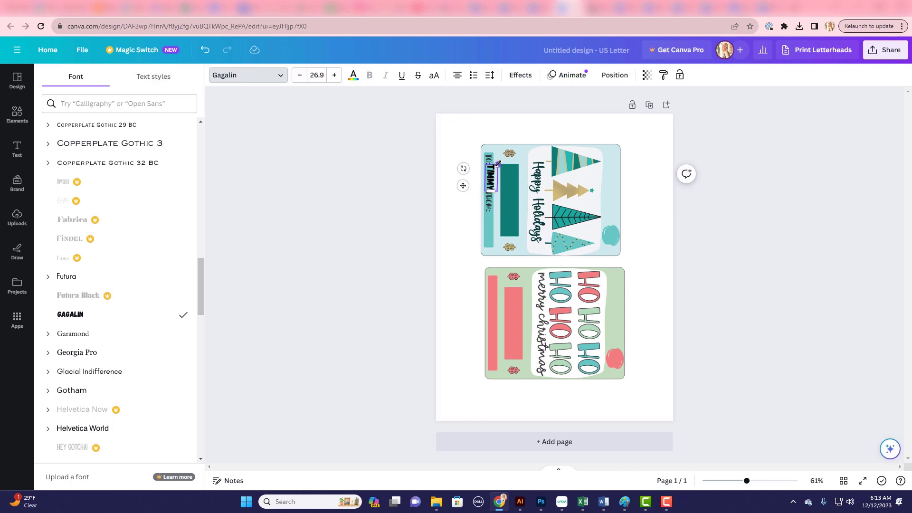
drag(496, 163, 494, 172)
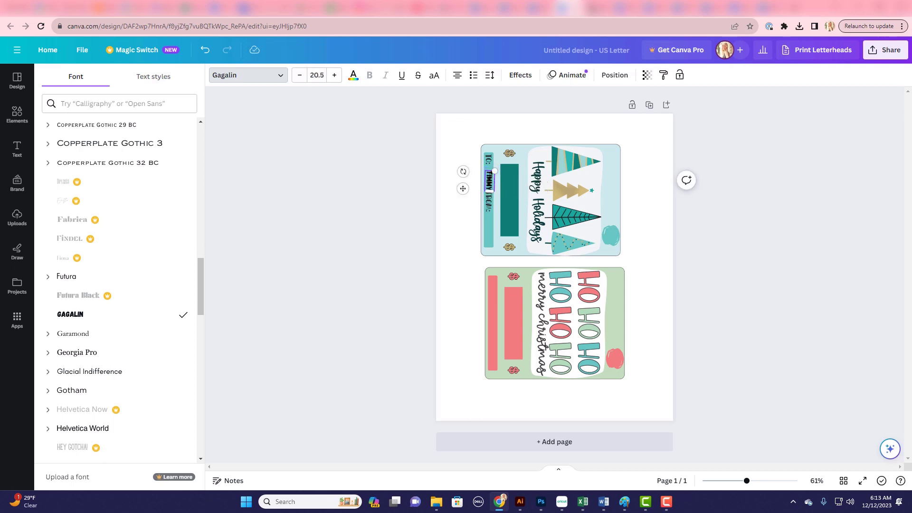
drag(462, 189, 463, 186)
key(Escape)
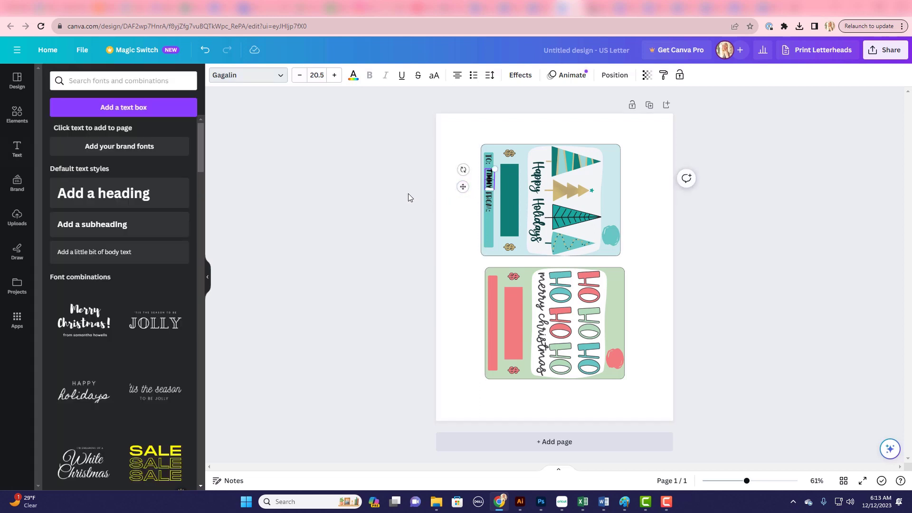
click(461, 232)
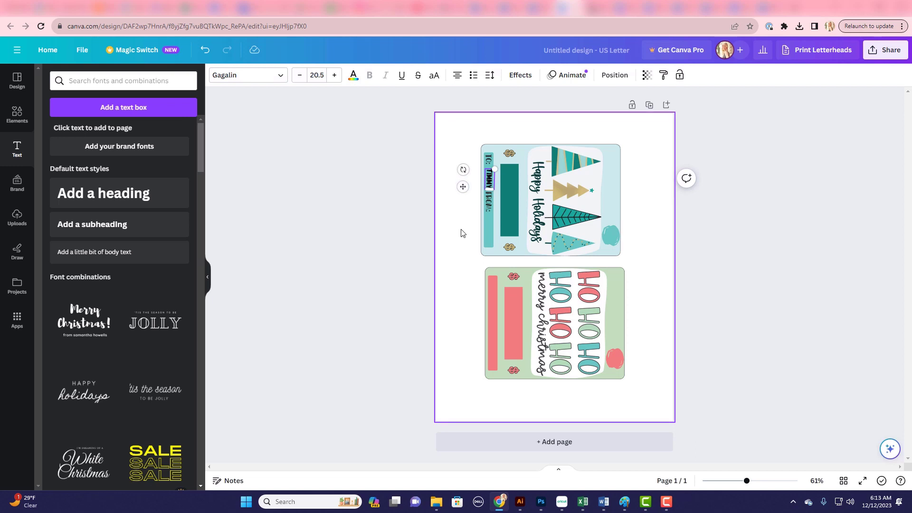
Step: Duplicate the name text after FROM: on the trees card, change it to SANTA and widen its box to fit one line
click(489, 186)
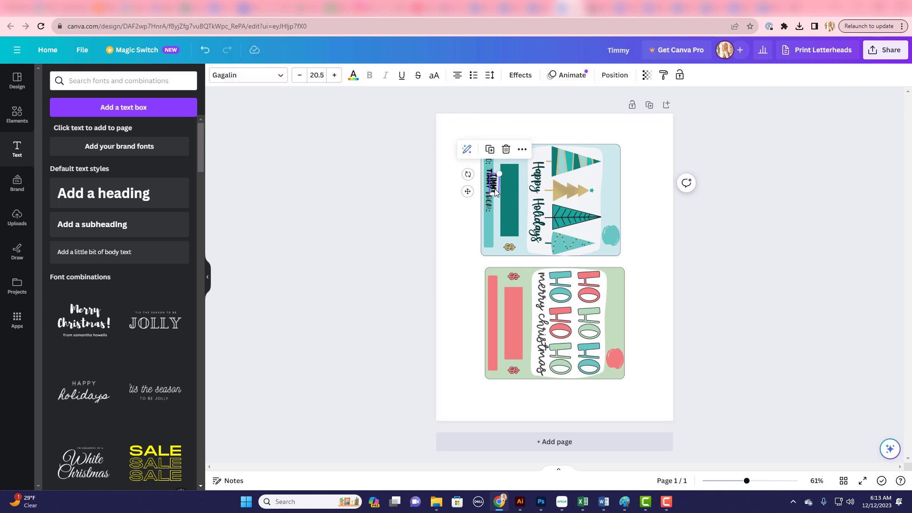
drag(489, 186, 488, 227)
double_click(489, 226)
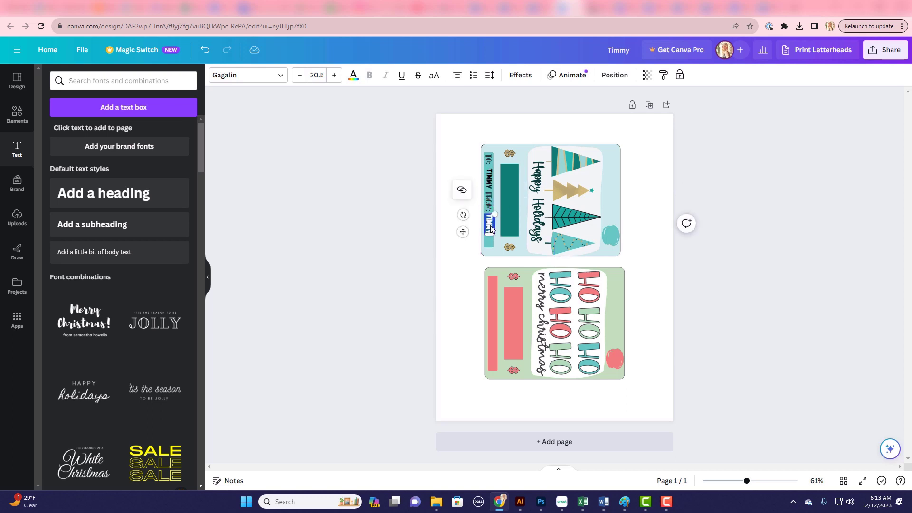
text(SANTA)
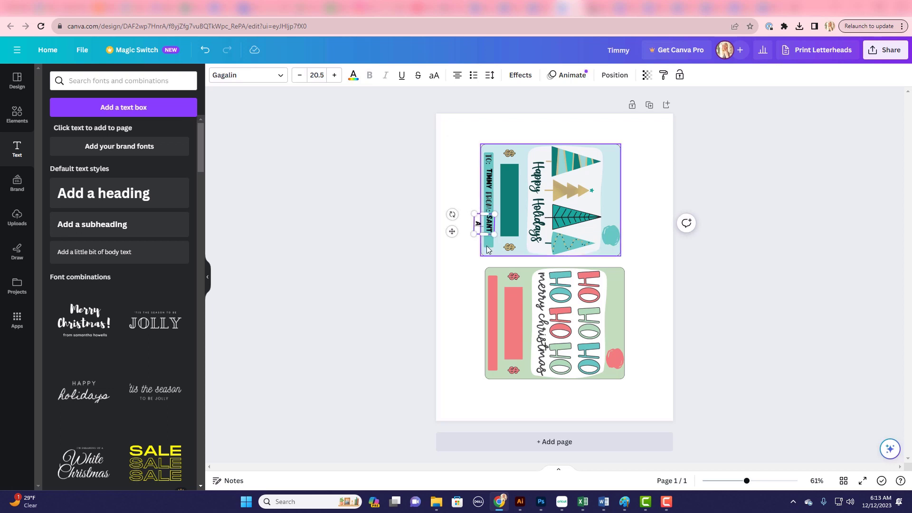
drag(484, 234, 485, 239)
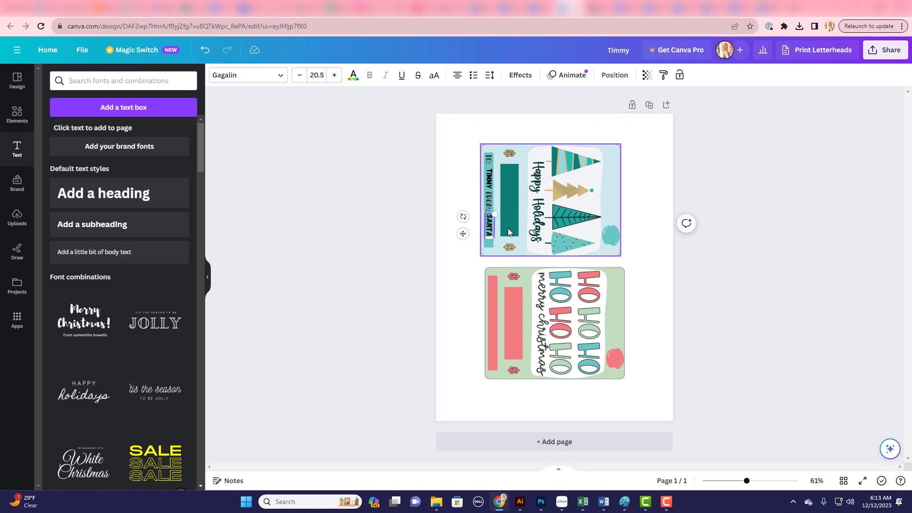
click(500, 246)
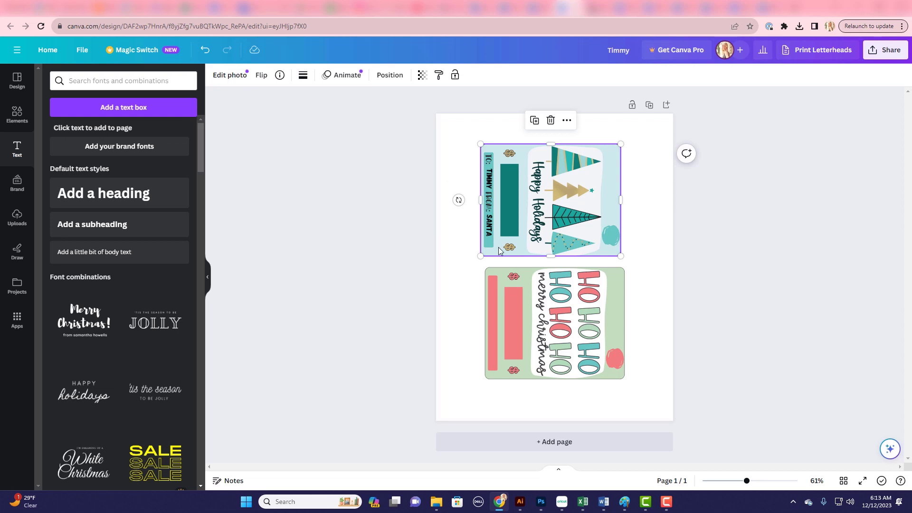
click(474, 238)
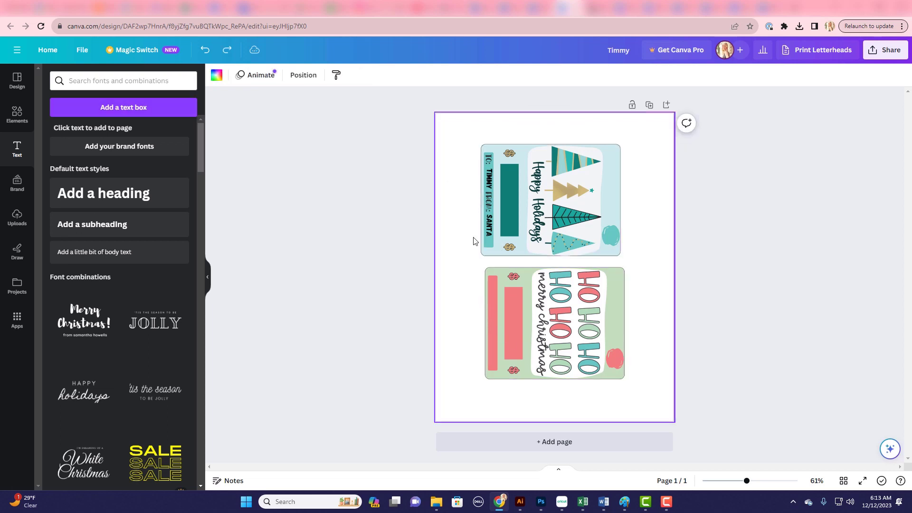
Step: Reuse the SANTA text as MERRY CHRISTMAS, widen its box to one line and place it on the HO HO HO card's long pink strip
click(486, 237)
drag(487, 237, 469, 302)
text(MERRY CHRISTMAS)
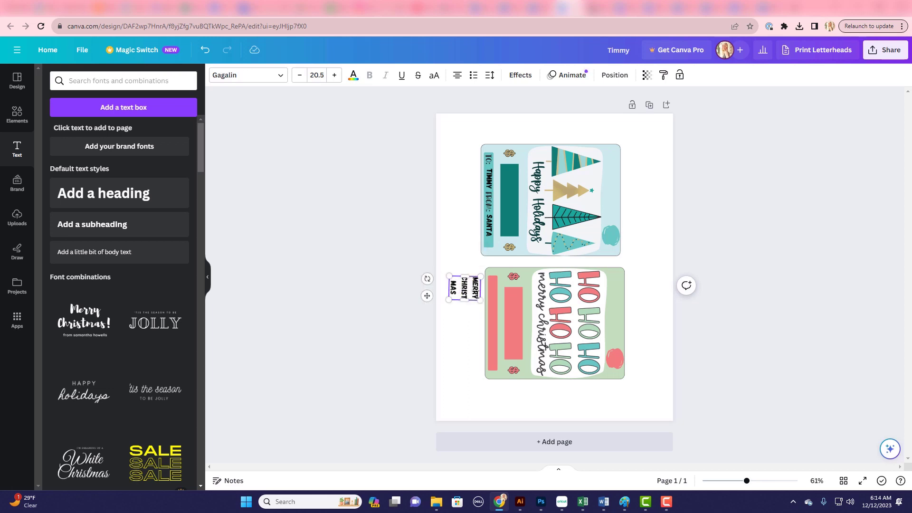
drag(464, 302, 467, 331)
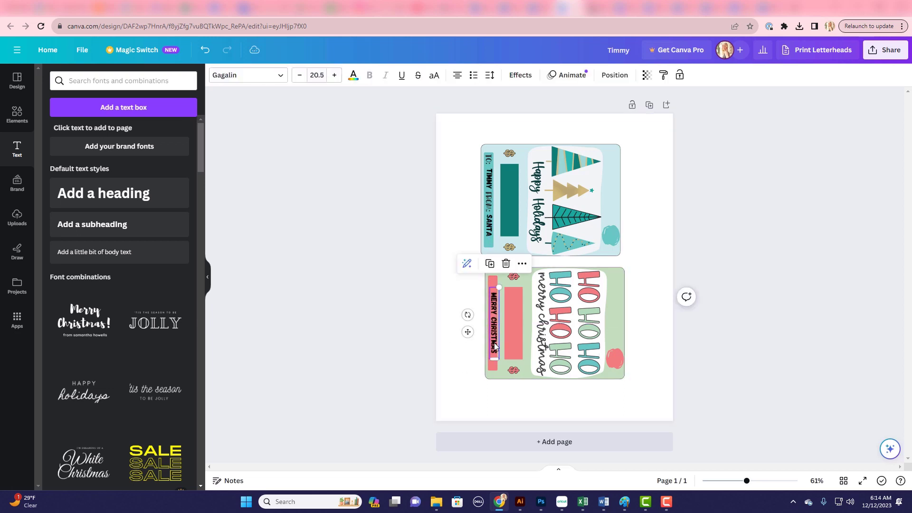
Step: Duplicate the MERRY CHRISTMAS text, change the copy to $20, shorten its box and place it on the HO HO HO card's pink paint blob
key(ctrl+d)
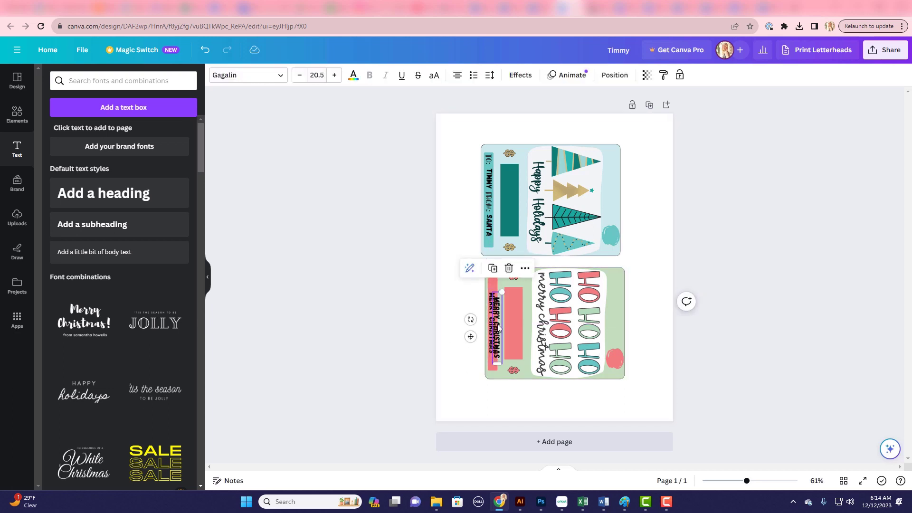
drag(498, 327, 603, 317)
double_click(603, 317)
text($20)
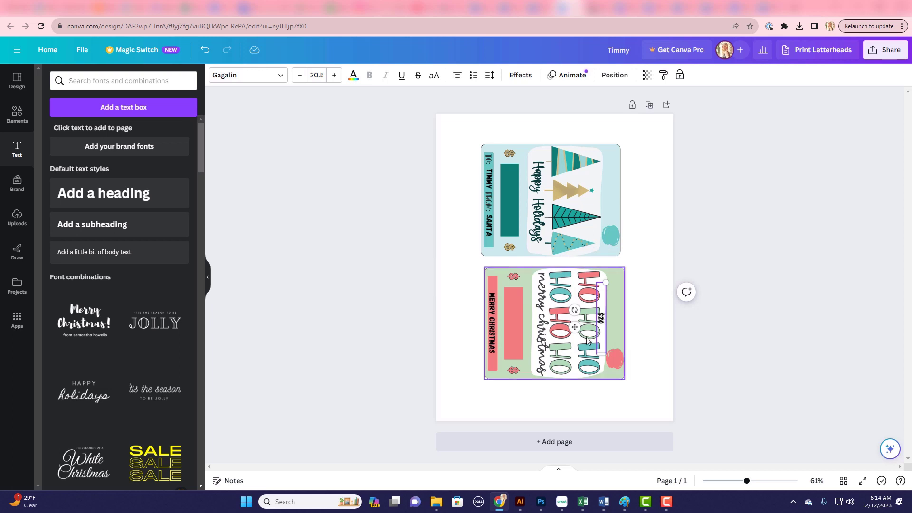
click(641, 332)
click(601, 333)
mouse_move(601, 353)
mouse_down()
mouse_move(601, 309)
mouse_move(615, 359)
mouse_up()
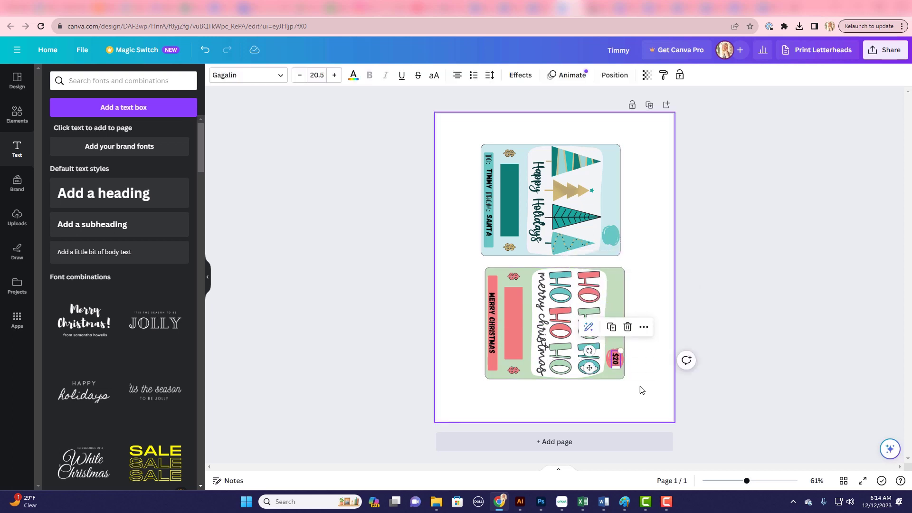
click(641, 390)
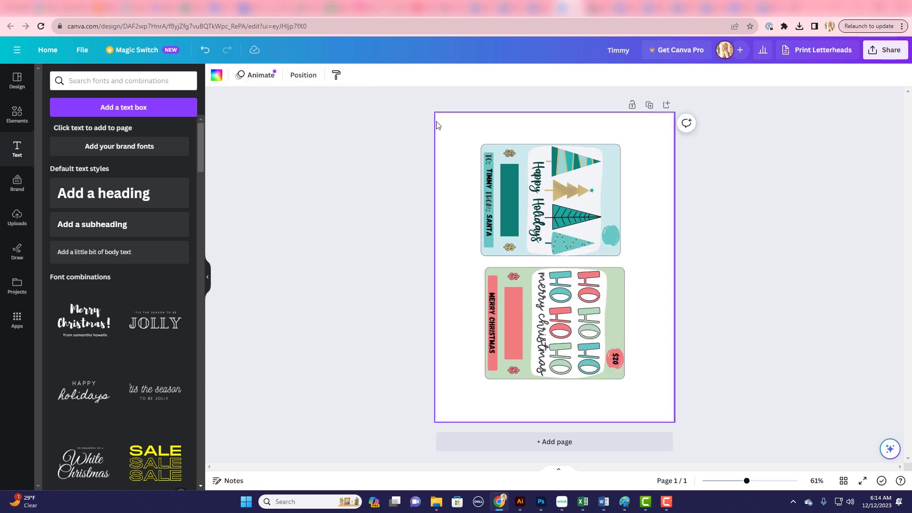
Step: Download the design as a PDF Print file
click(80, 51)
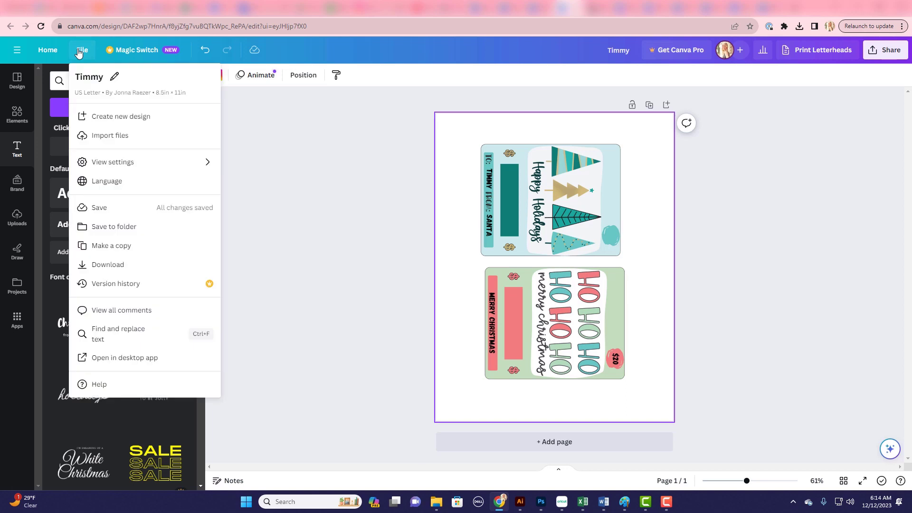
click(133, 265)
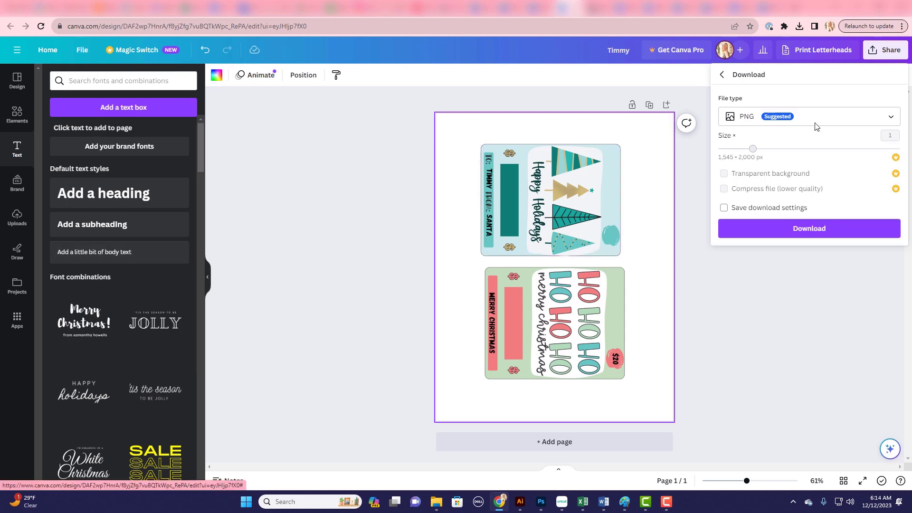
click(864, 119)
scroll(793, 180, down, 3)
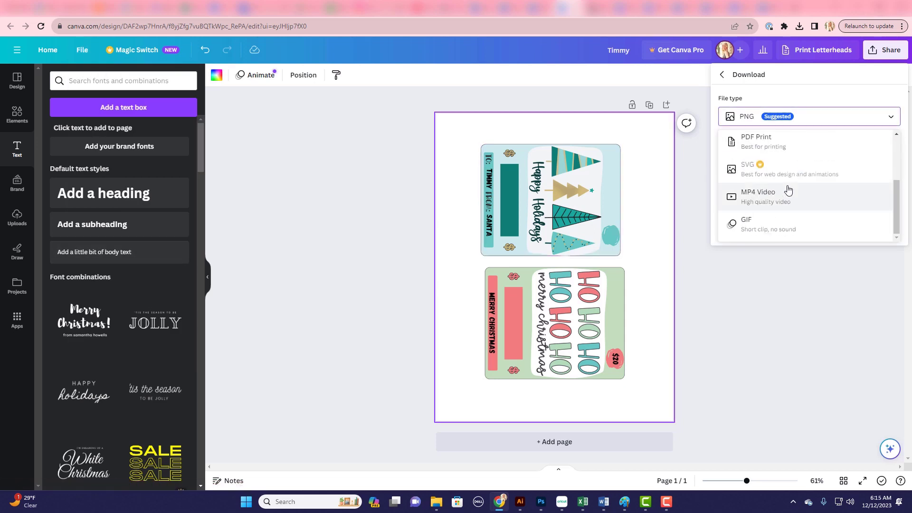
click(765, 142)
click(797, 241)
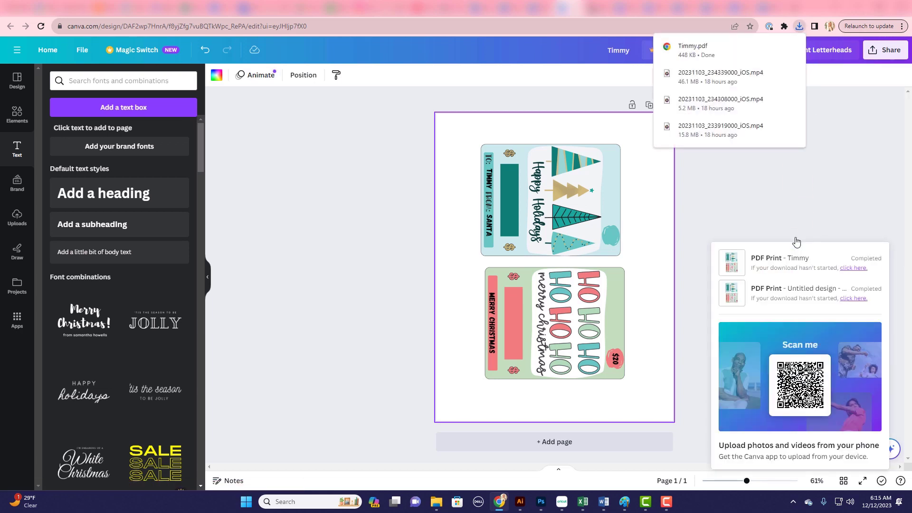
Step: Open the downloaded PDF, check both cards and print one color copy of the page on the Canon TS9500 series printer
click(703, 49)
scroll(643, 277, down, 3)
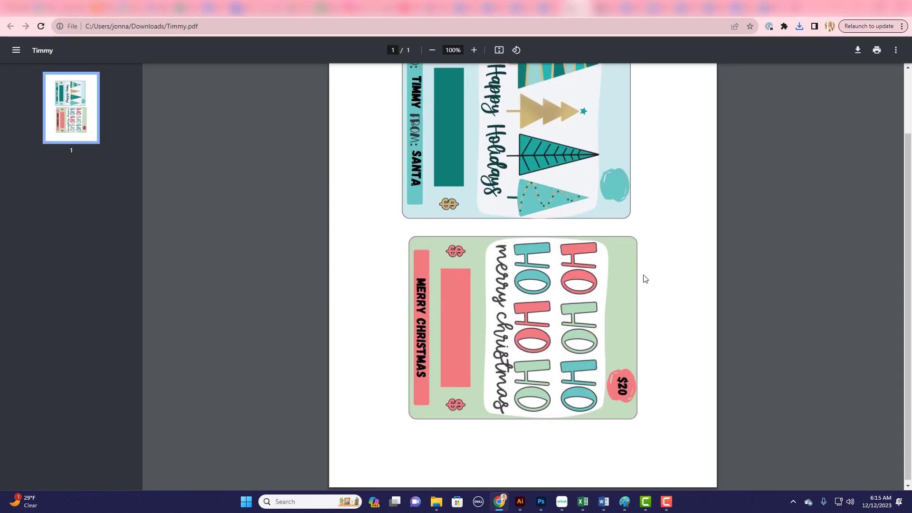
scroll(644, 279, up, 2)
click(877, 51)
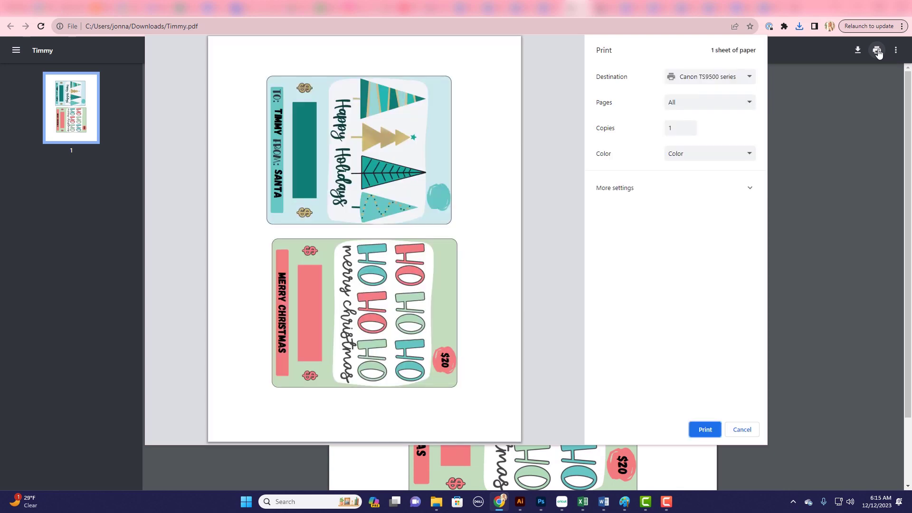
click(692, 430)
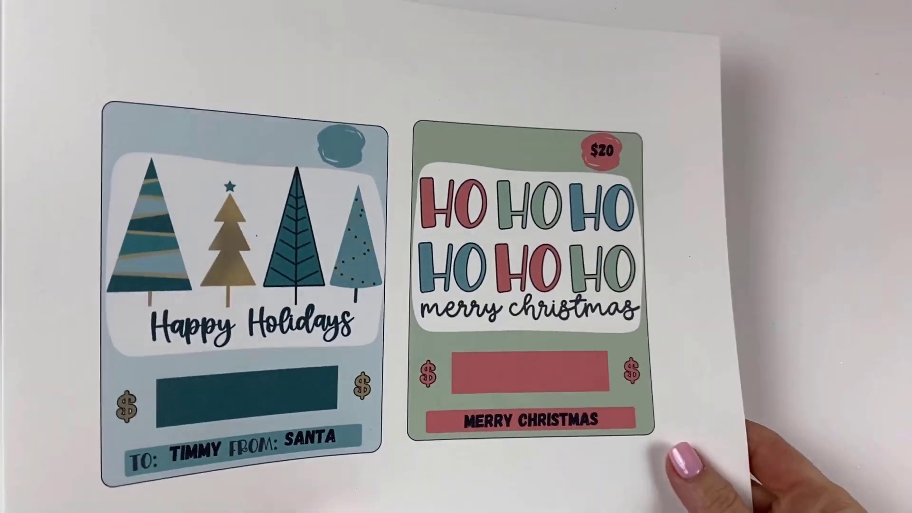